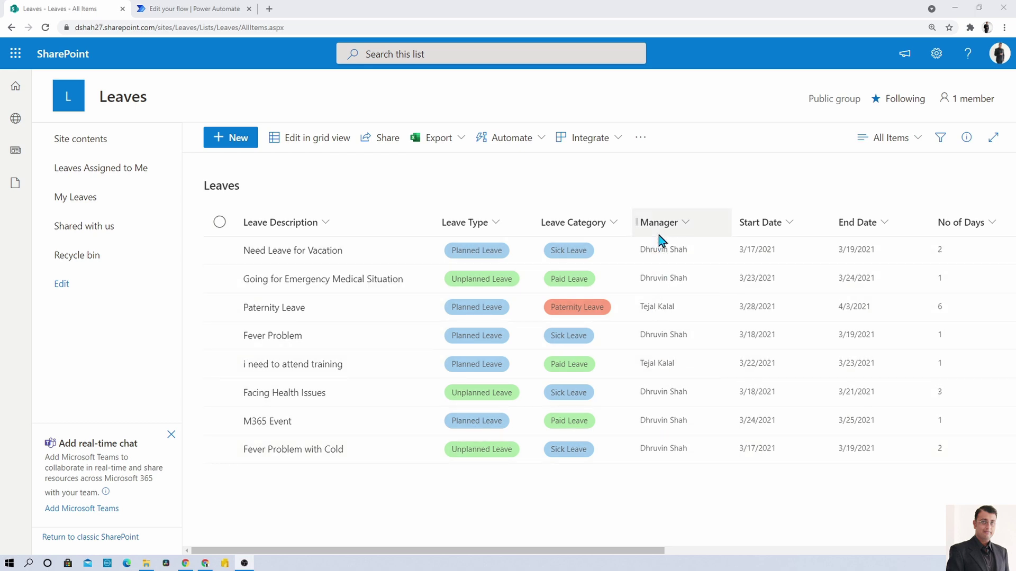
Step: Switch from the SharePoint Leaves list back to the 'Clear Blank in People Picker' flow editor
mouse_move(667, 456)
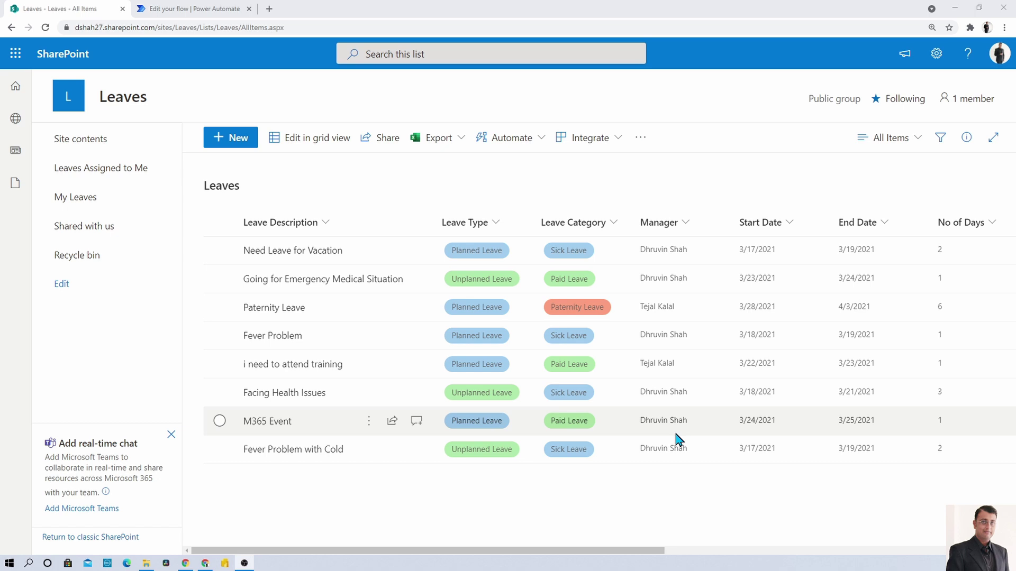
key("ctrl+Tab")
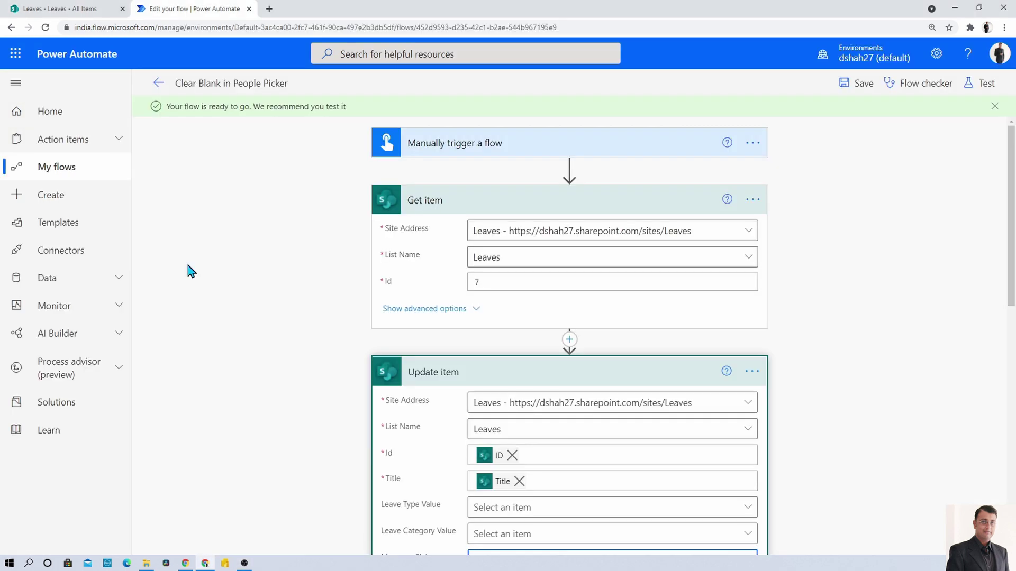
Step: Collapse the Get item card to expose the Update item fields, briefly checking the Leaves list
left_click(518, 199)
scroll(469, 300, "down", 2)
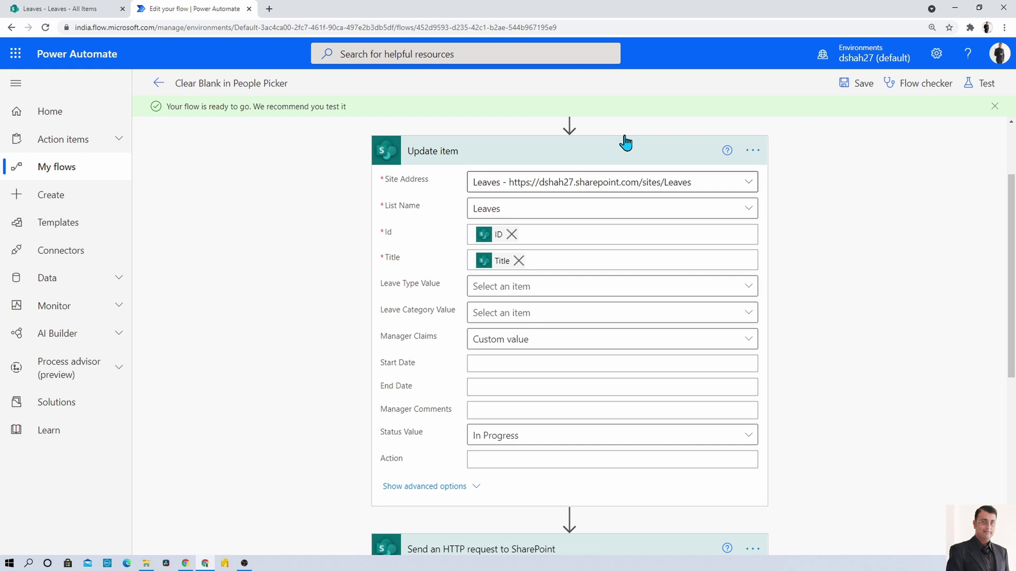
left_click(79, 10)
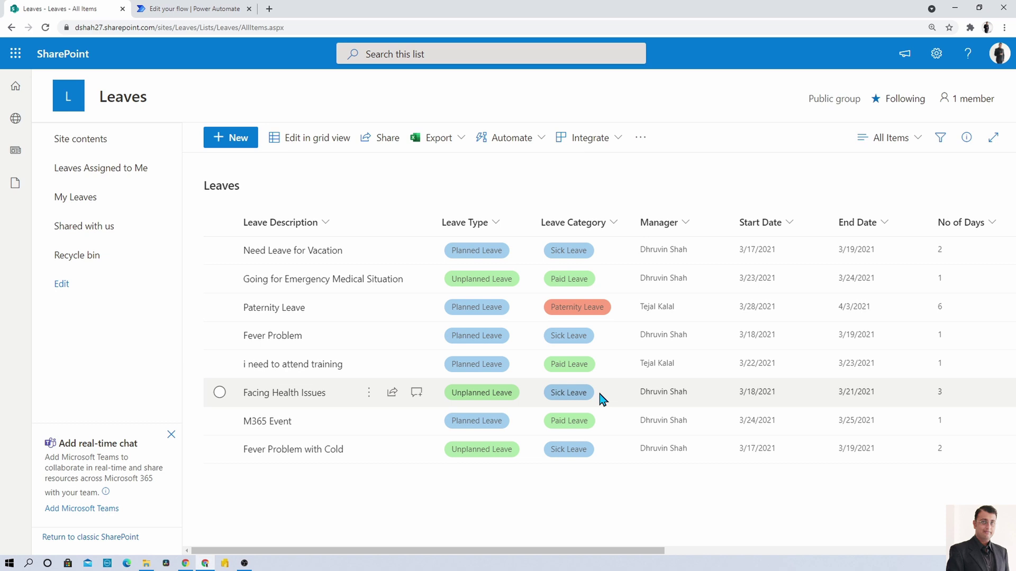
left_click(167, 9)
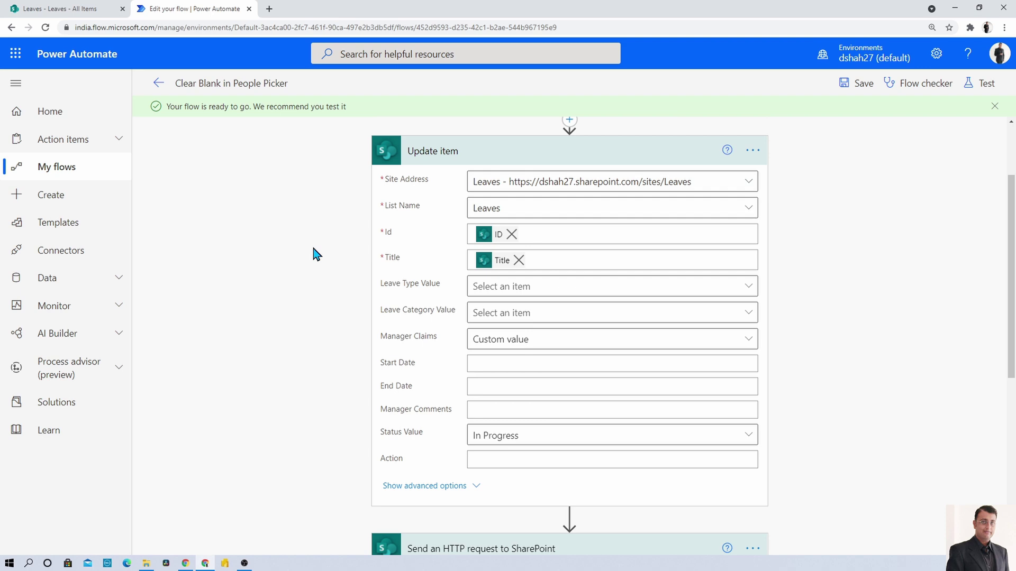
scroll(314, 253, "down", 6)
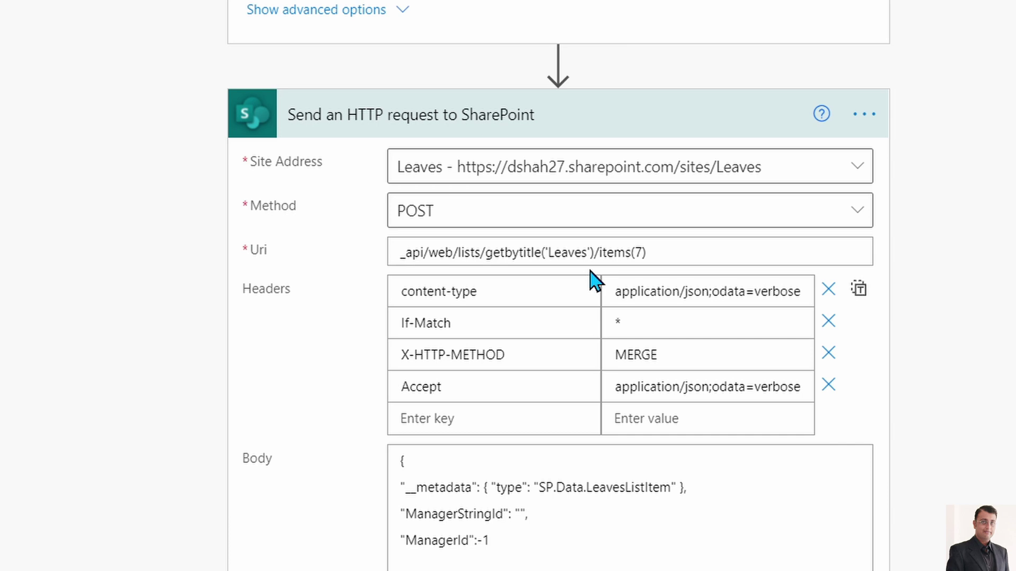
left_click_drag(545, 253, 584, 253)
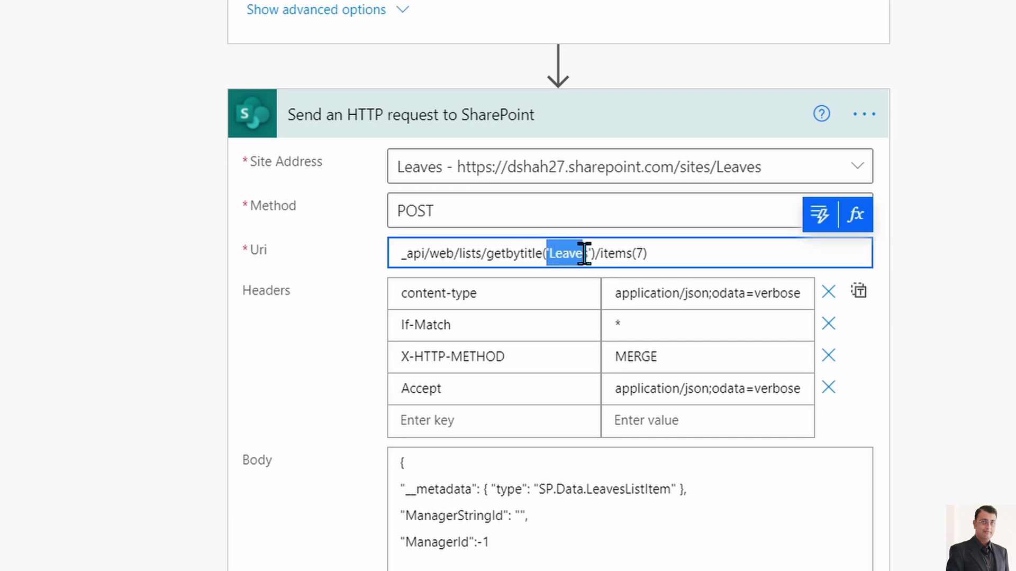
double_click(641, 254)
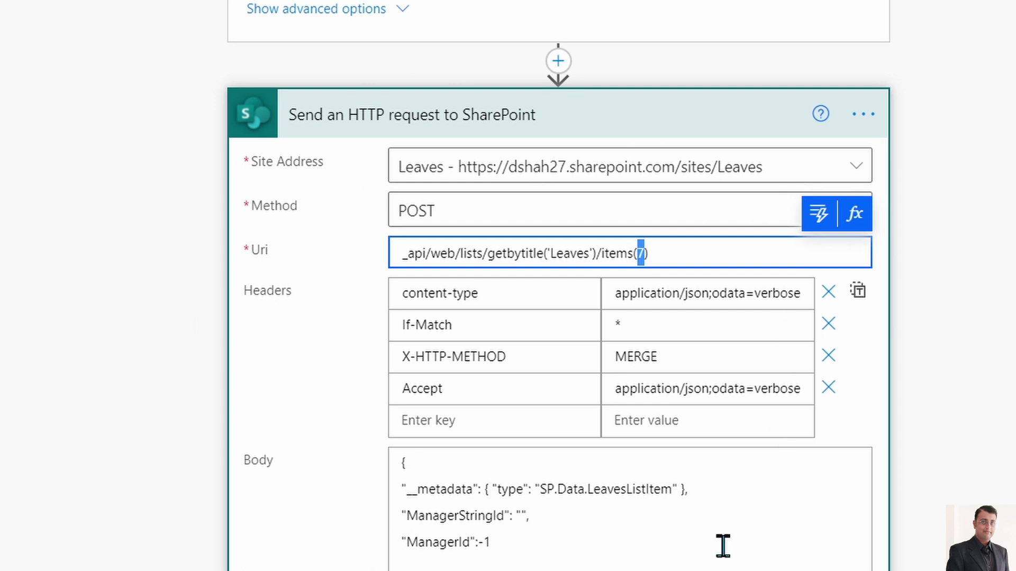
scroll(330, 458, "down", 1)
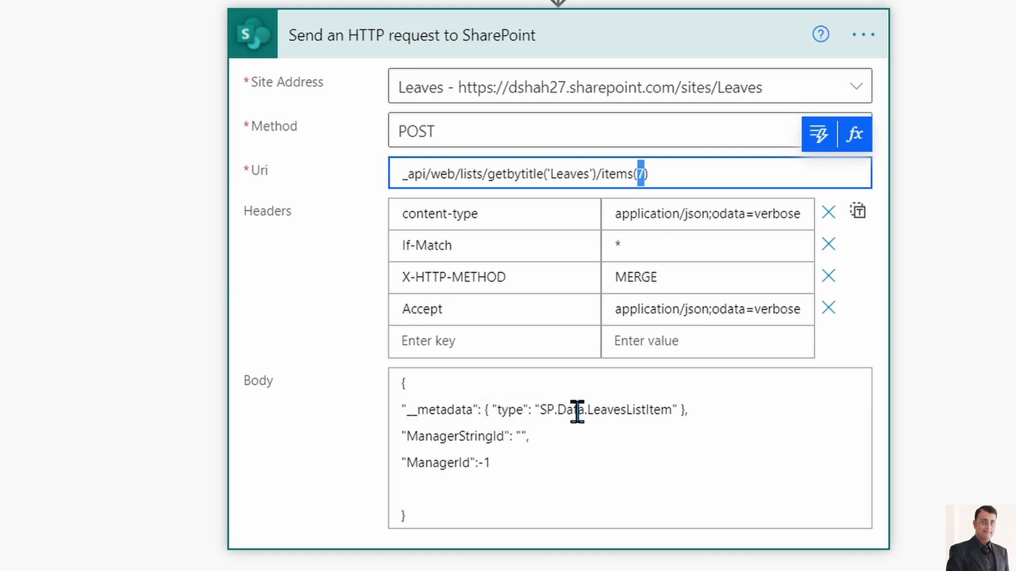
left_click_drag(589, 410, 674, 409)
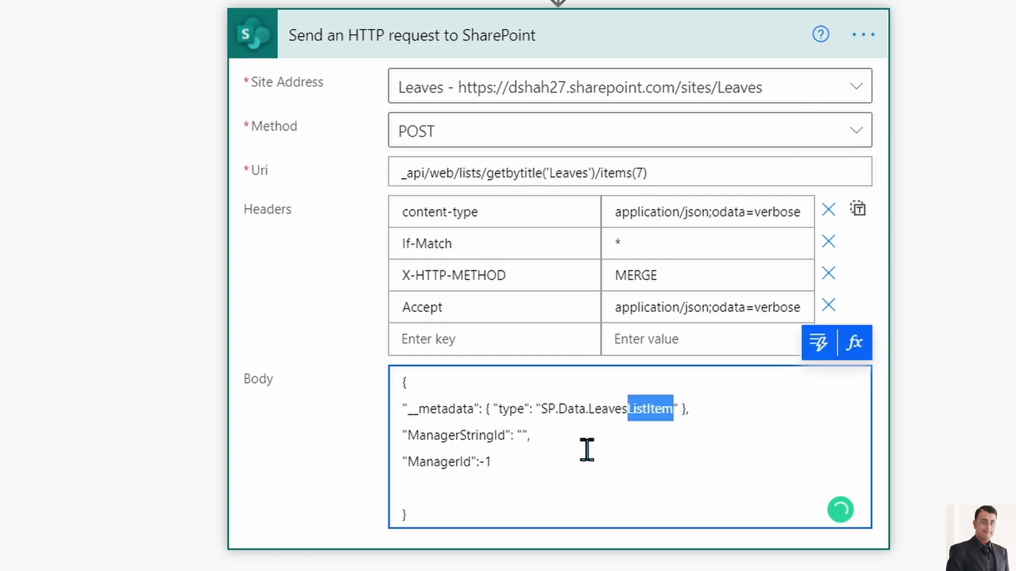
left_click(447, 435)
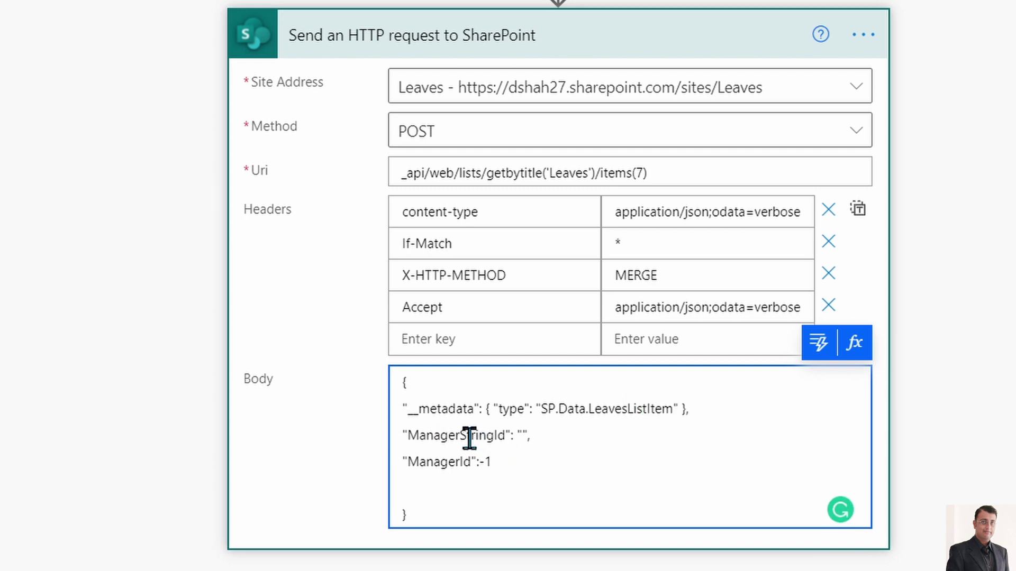
left_click_drag(464, 437, 432, 436)
left_click(464, 438)
left_click(410, 435, "shift")
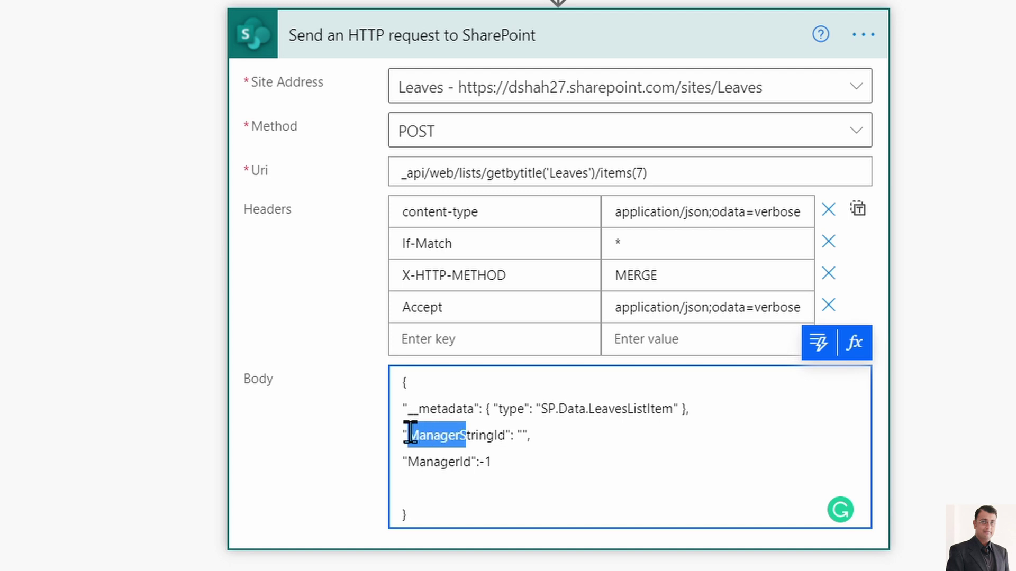
left_click(466, 434)
left_click_drag(460, 435, 506, 436)
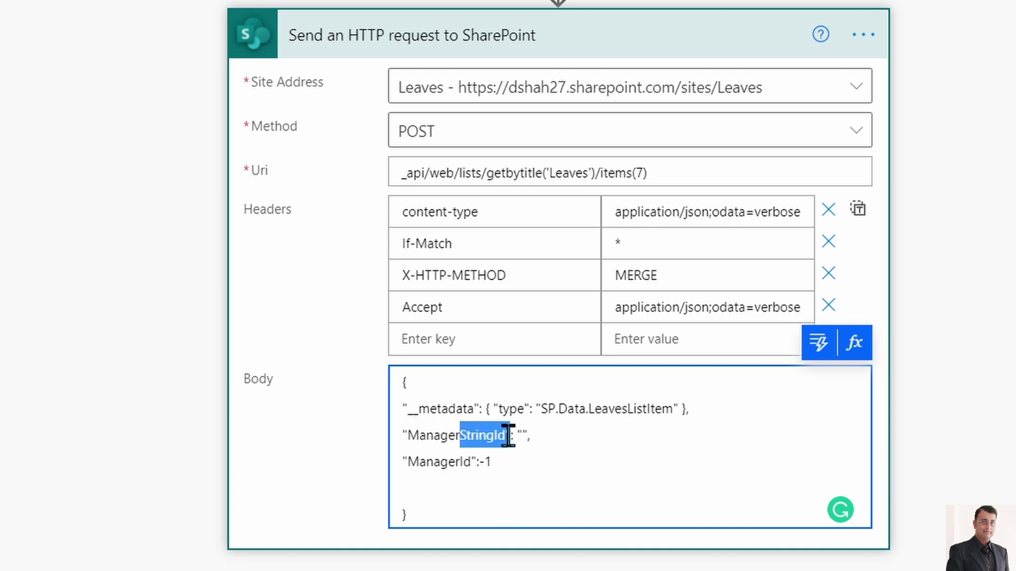
left_click(433, 459)
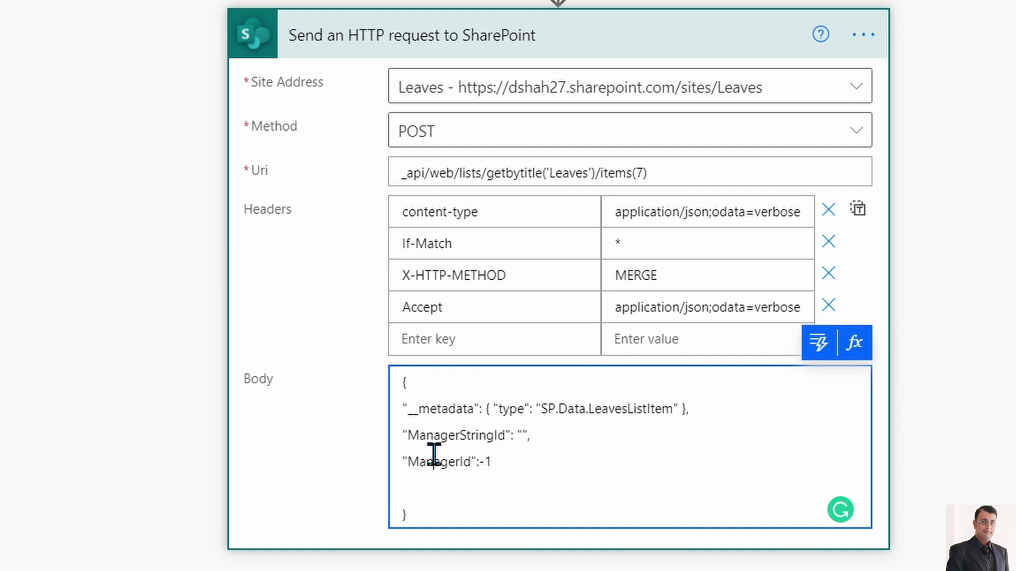
left_click_drag(459, 456, 403, 454)
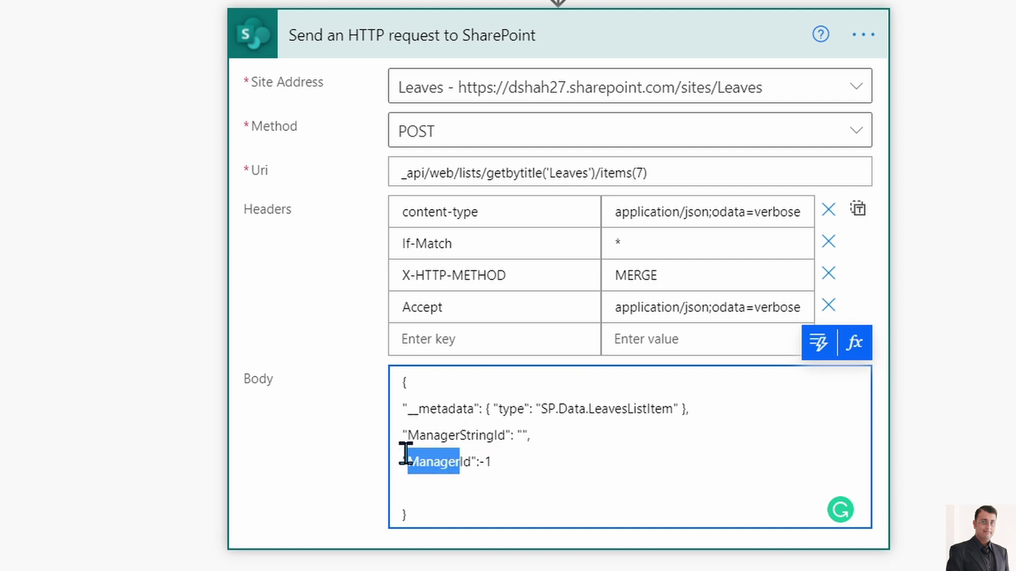
left_click_drag(492, 462, 483, 462)
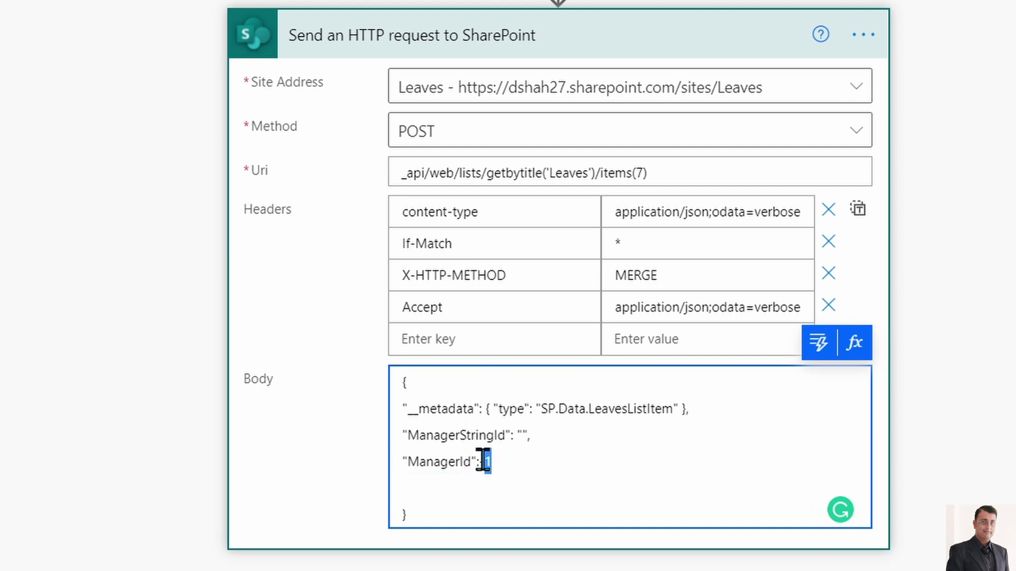
type("-1")
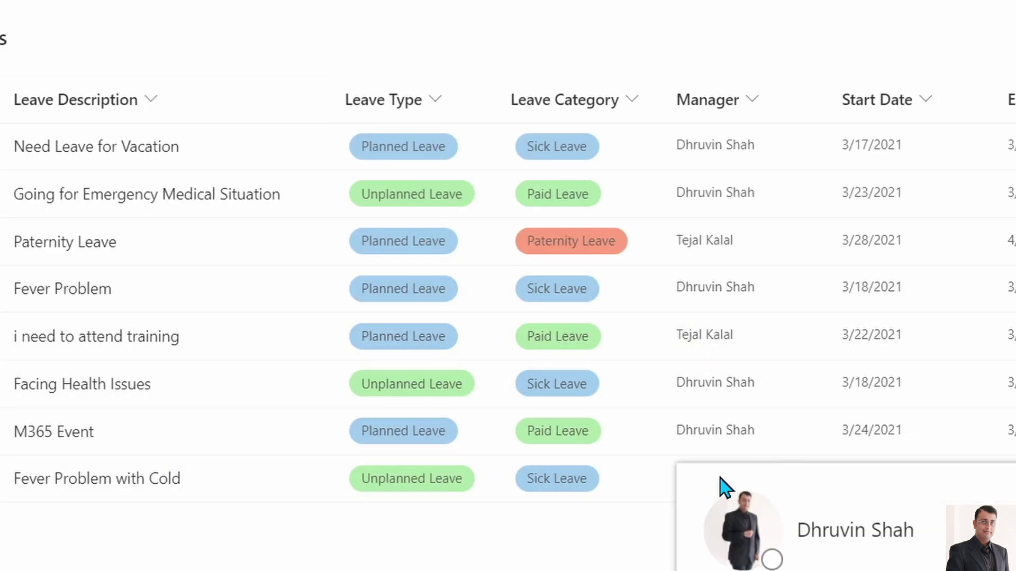
mouse_move(720, 484)
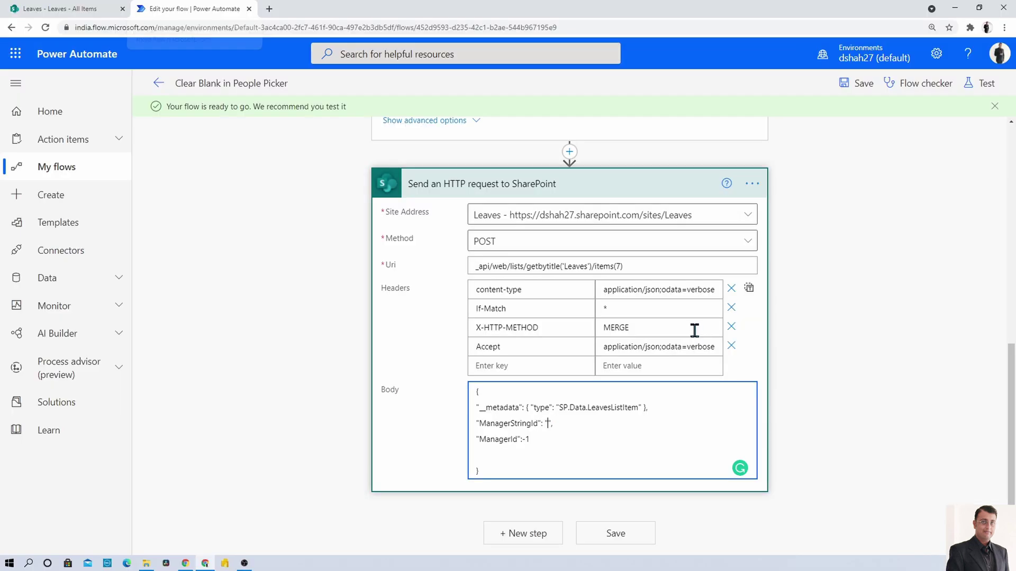
Step: Delete the Update item and Get item steps from the flow
scroll(861, 294, "up", 10)
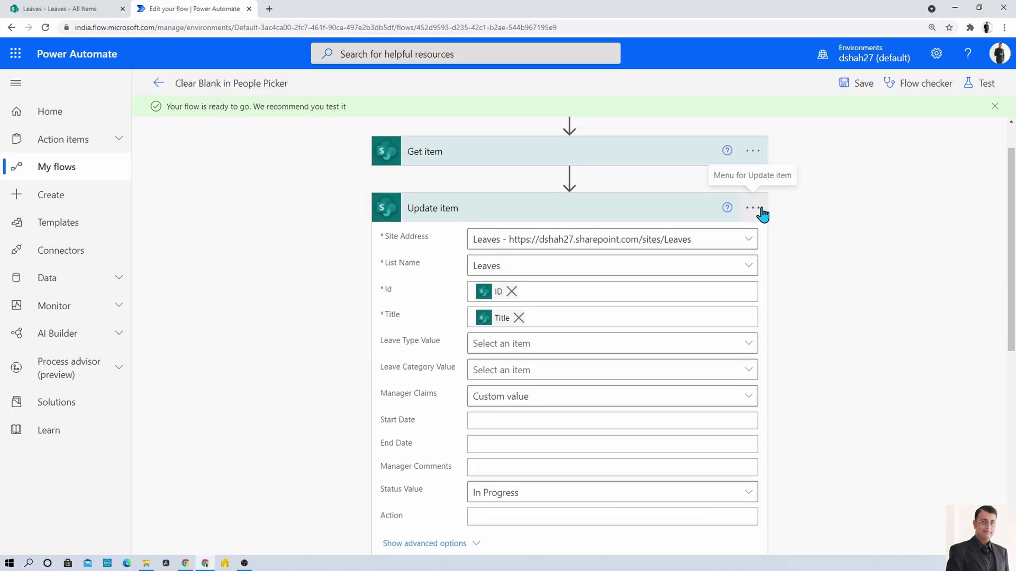
left_click(760, 212)
left_click(833, 324)
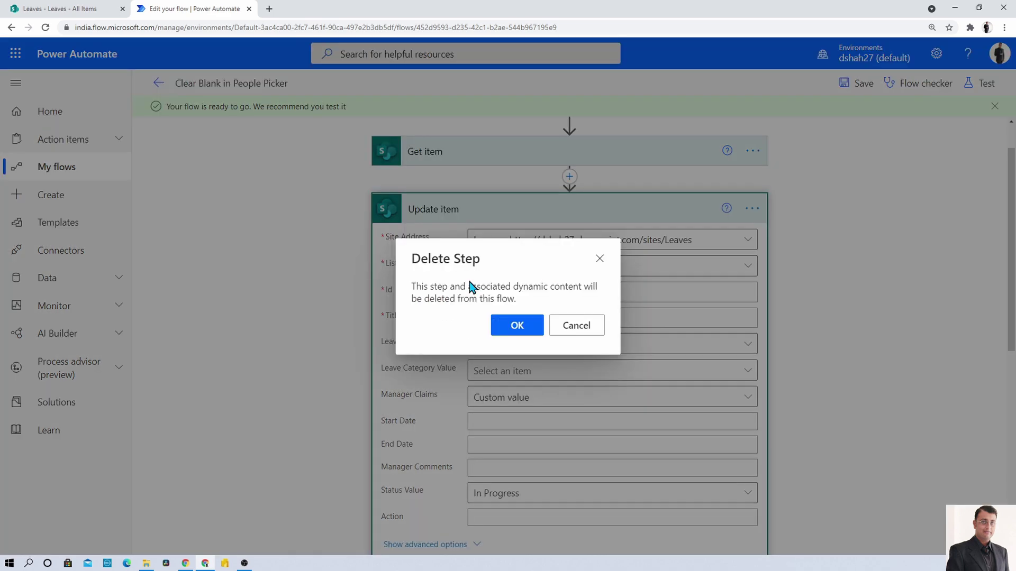
left_click(517, 325)
left_click(754, 153)
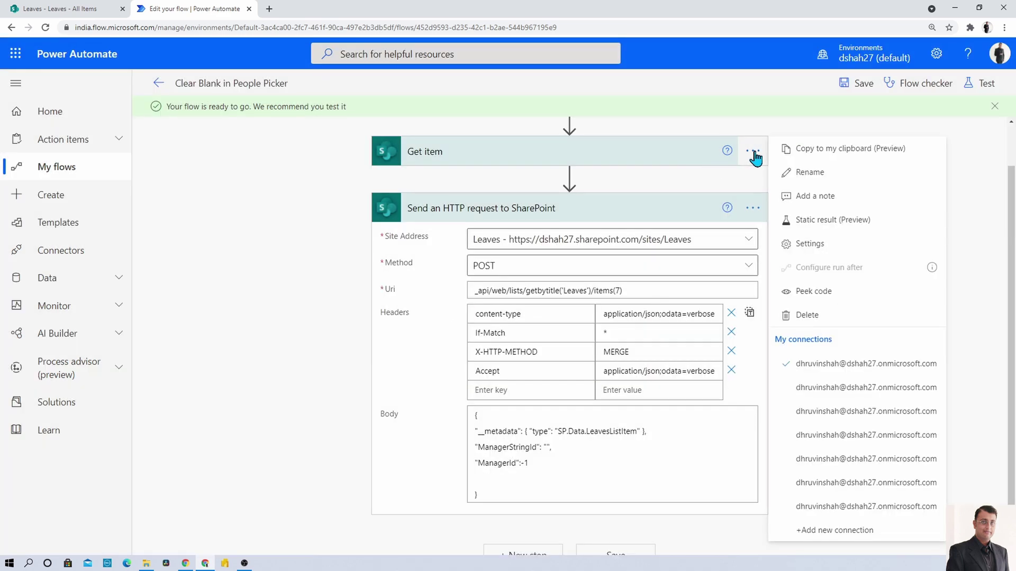
left_click(815, 315)
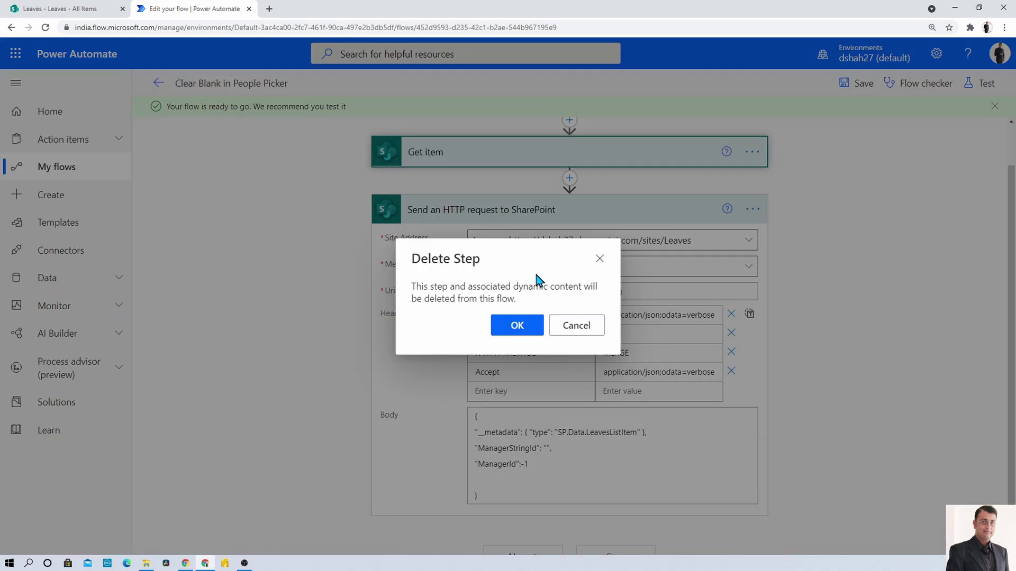
left_click(509, 326)
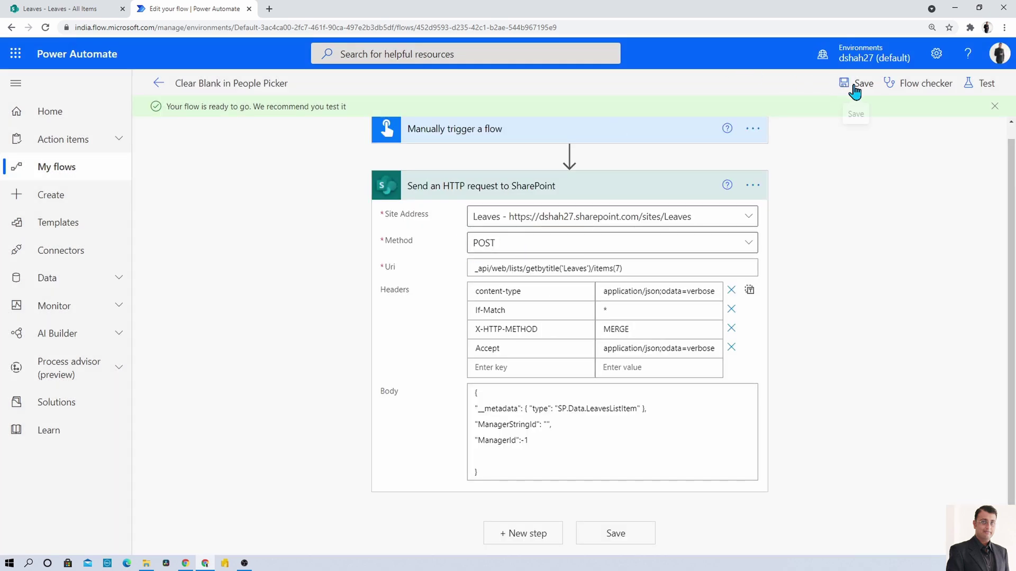
Step: Save the flow and review item 7 'M365 Event' in the SharePoint Leaves list
left_click(855, 86)
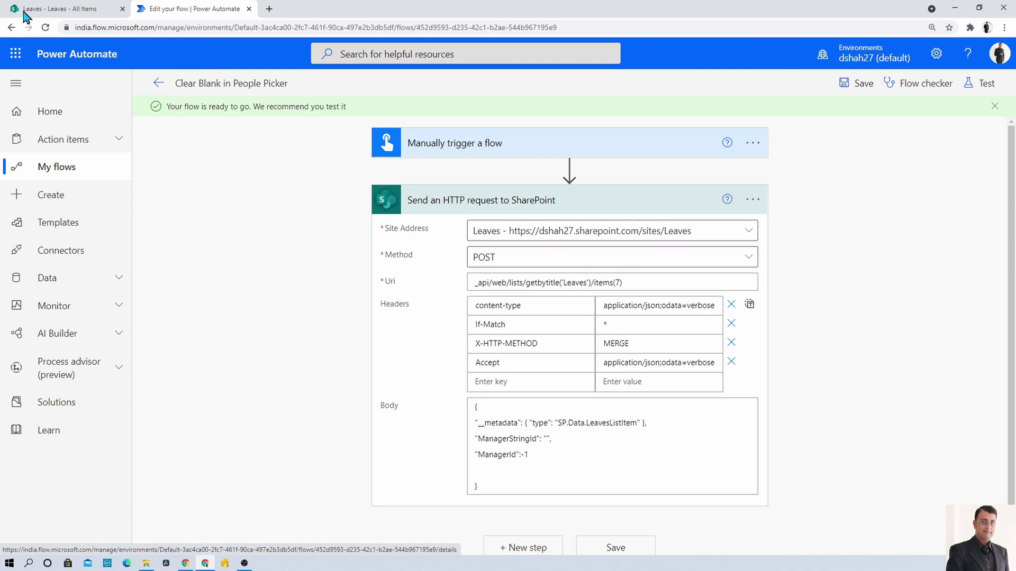
left_click(68, 10)
left_click_drag(288, 426, 317, 428)
left_click_drag(451, 551, 709, 550)
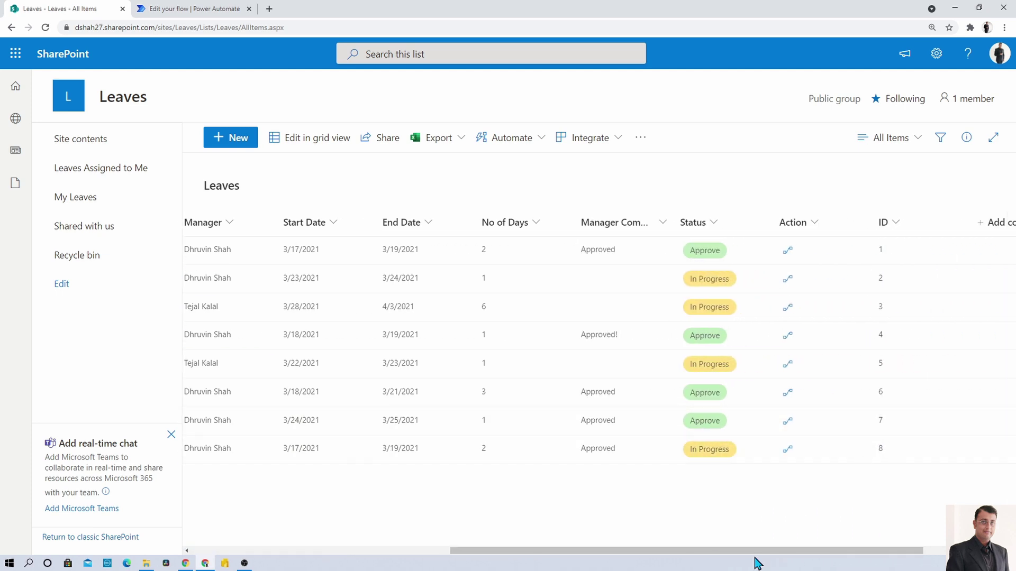
scroll(513, 556, "left", 5)
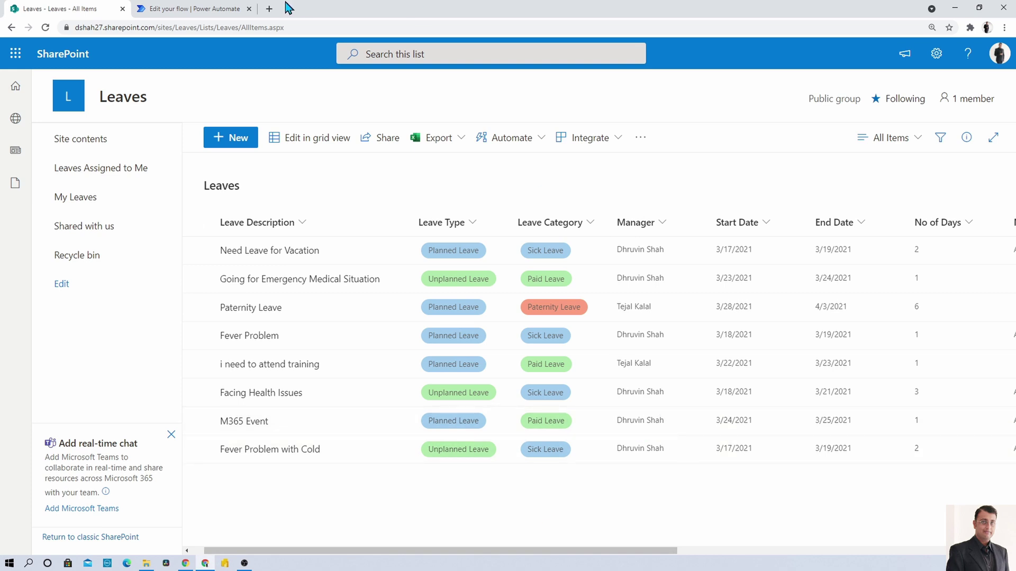
Step: Run a manual test of the flow, then check the Leaves list for the cleared Manager
left_click(223, 8)
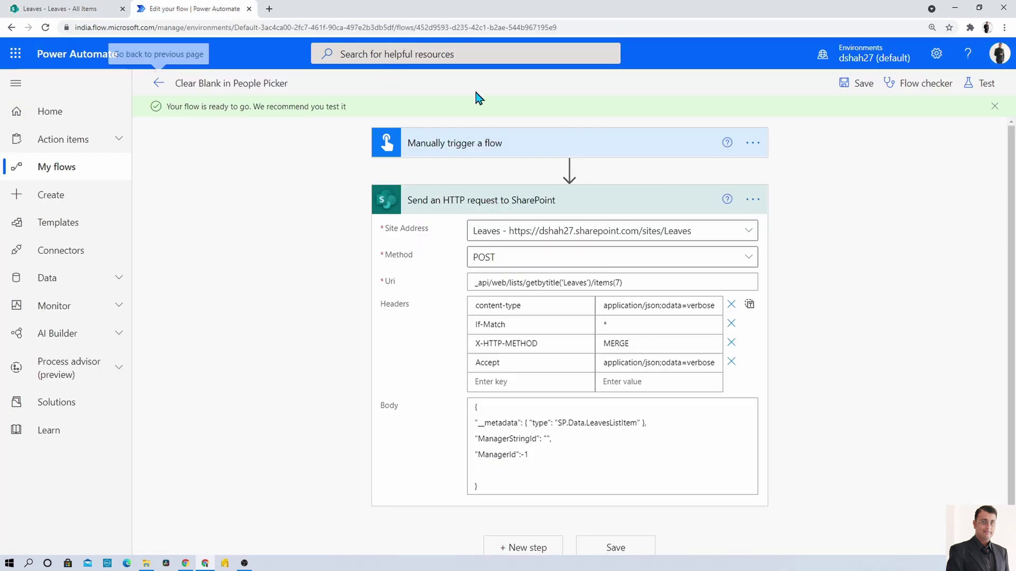
left_click(986, 83)
left_click(828, 533)
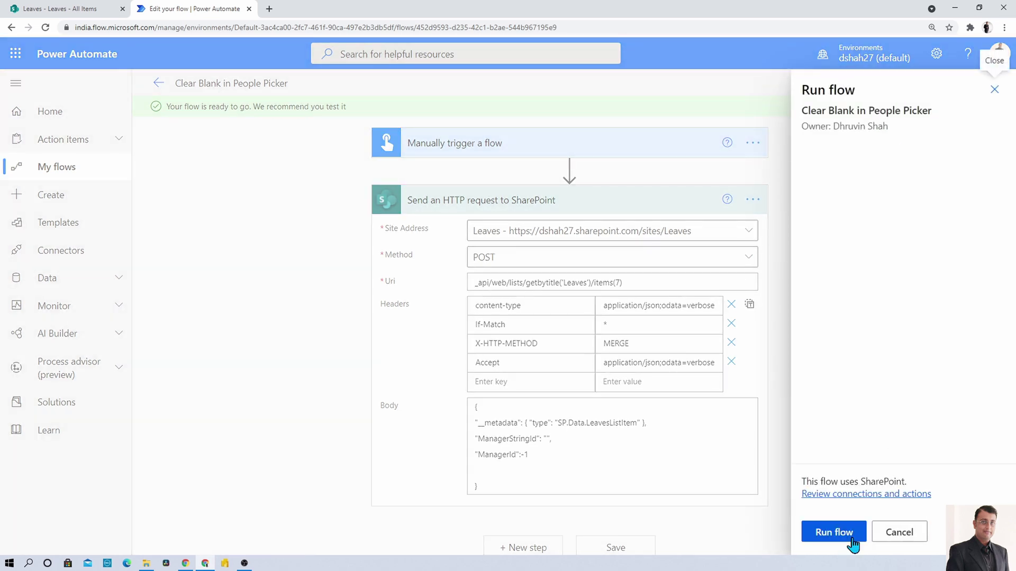
left_click(852, 538)
left_click(828, 532)
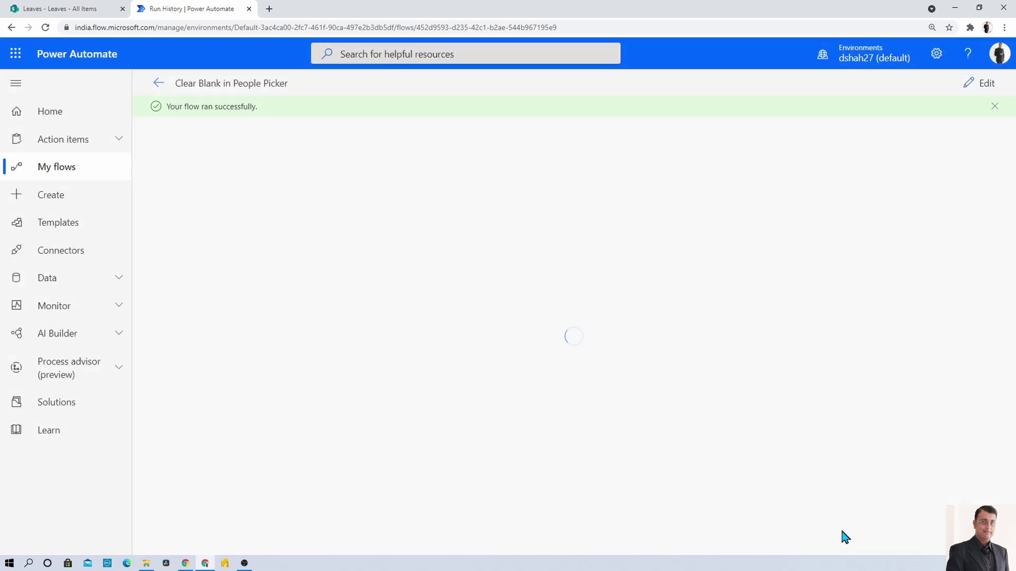
left_click(82, 10)
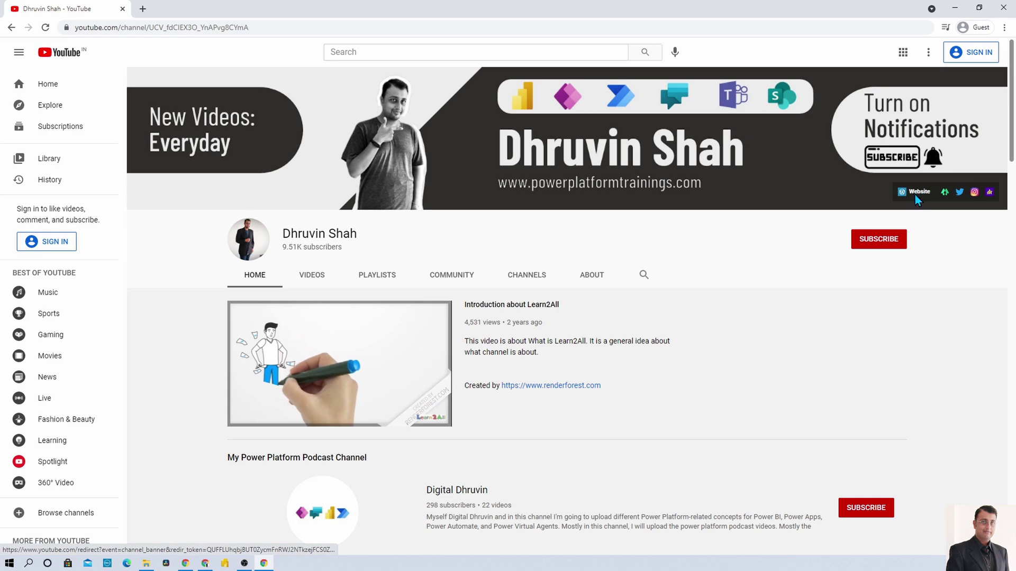
Step: Open the channel banner's Website and Linktree links, returning to the YouTube page each time
left_click(916, 192)
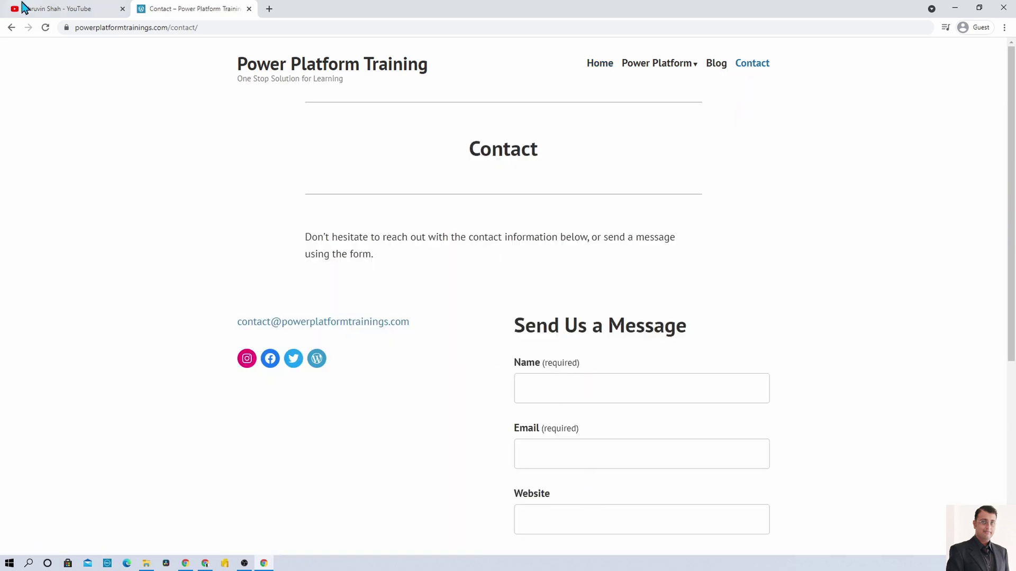
left_click(56, 8)
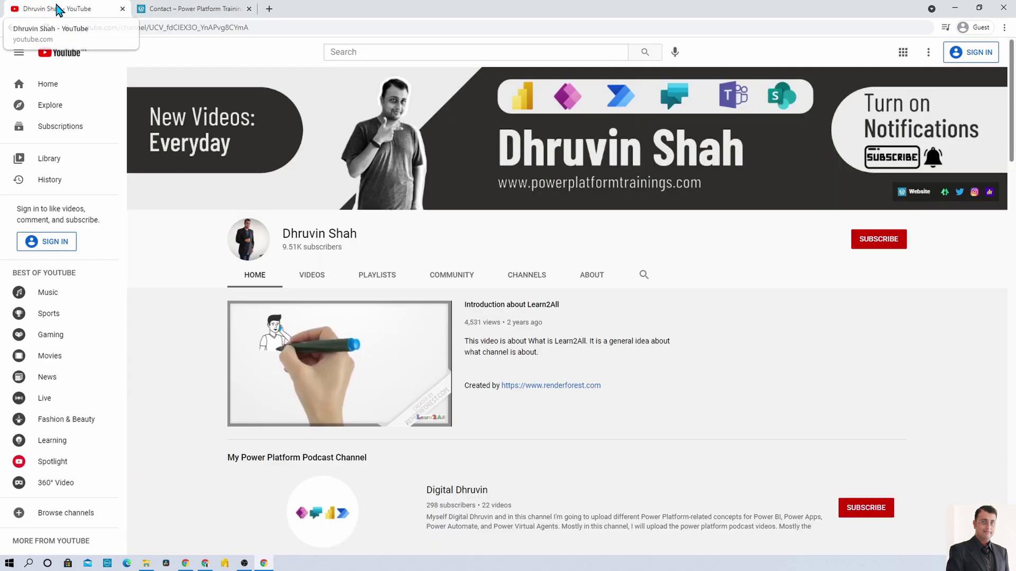
left_click(945, 201)
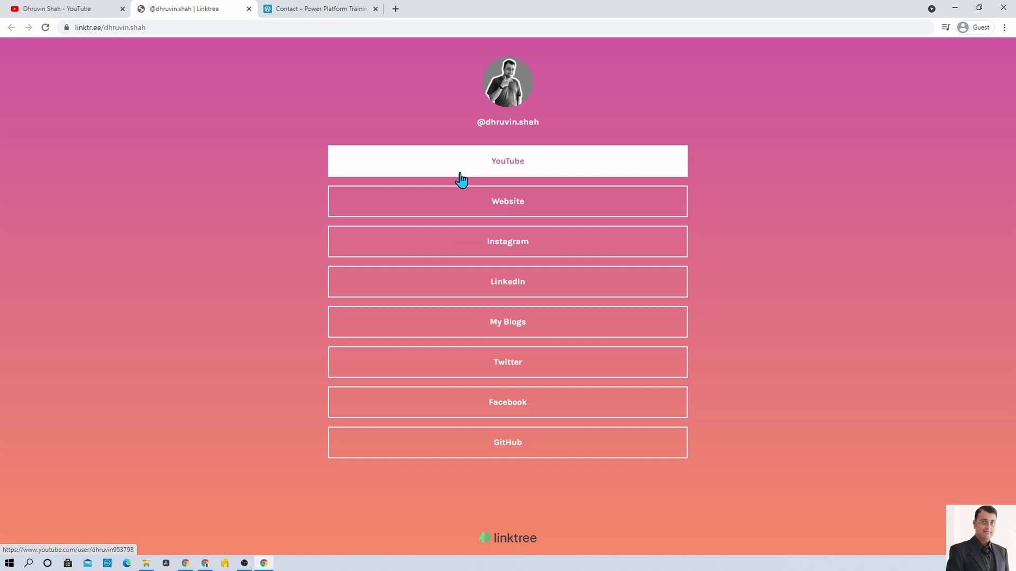
left_click(57, 9)
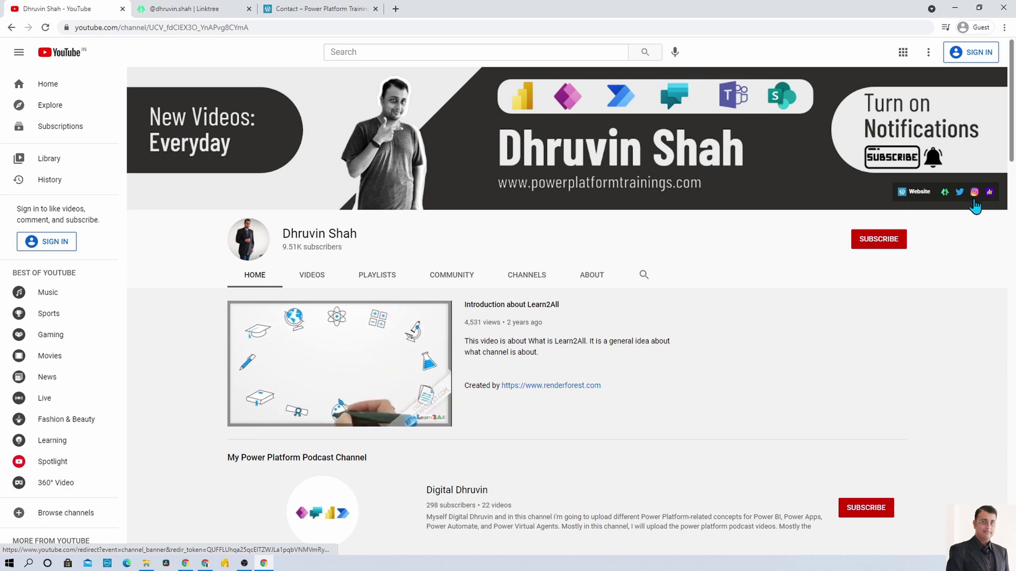
Step: Open the channel's Instagram profile and show its reels, then return to the YouTube channel page
left_click(975, 193)
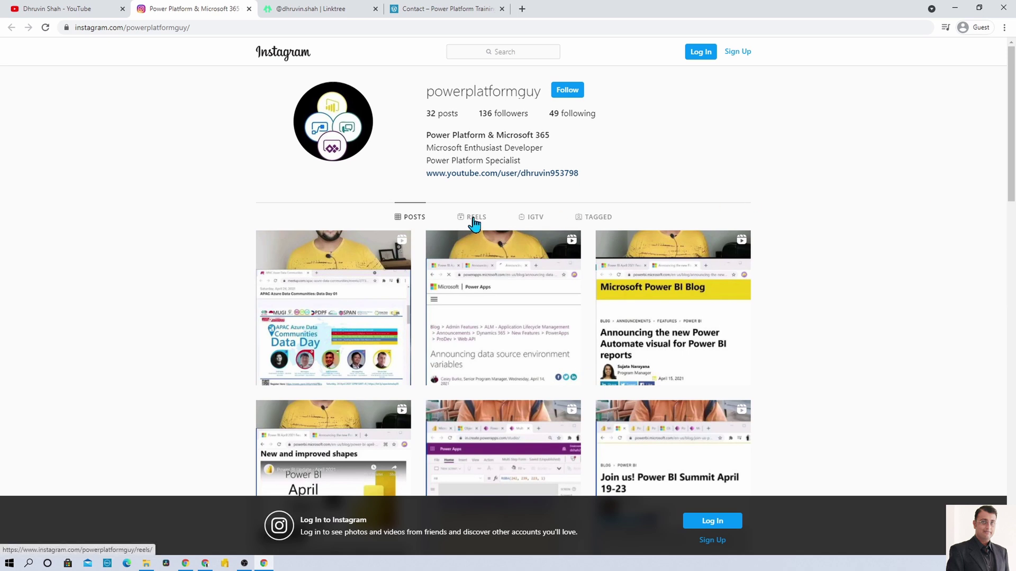
left_click(474, 224)
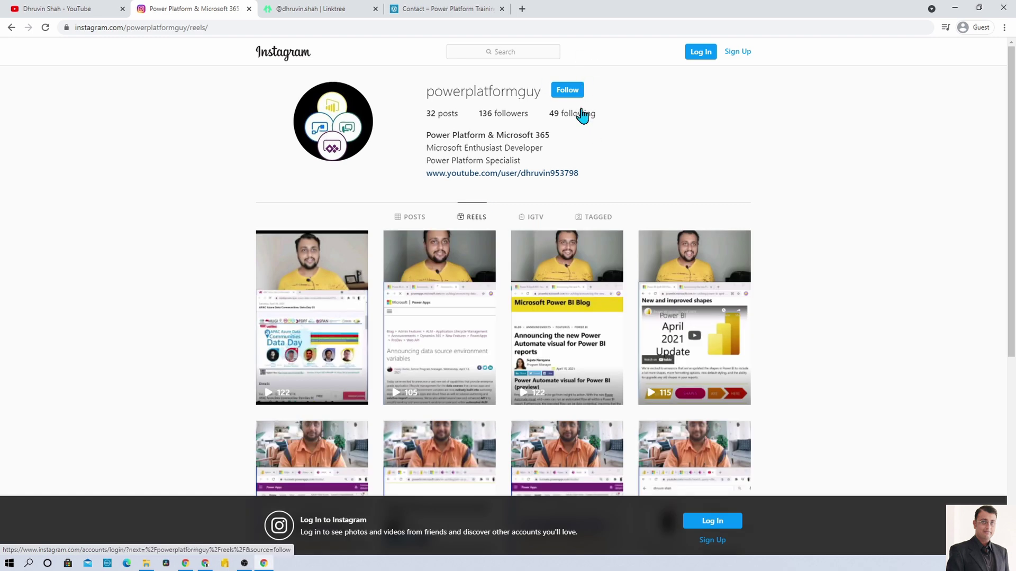
left_click(80, 7)
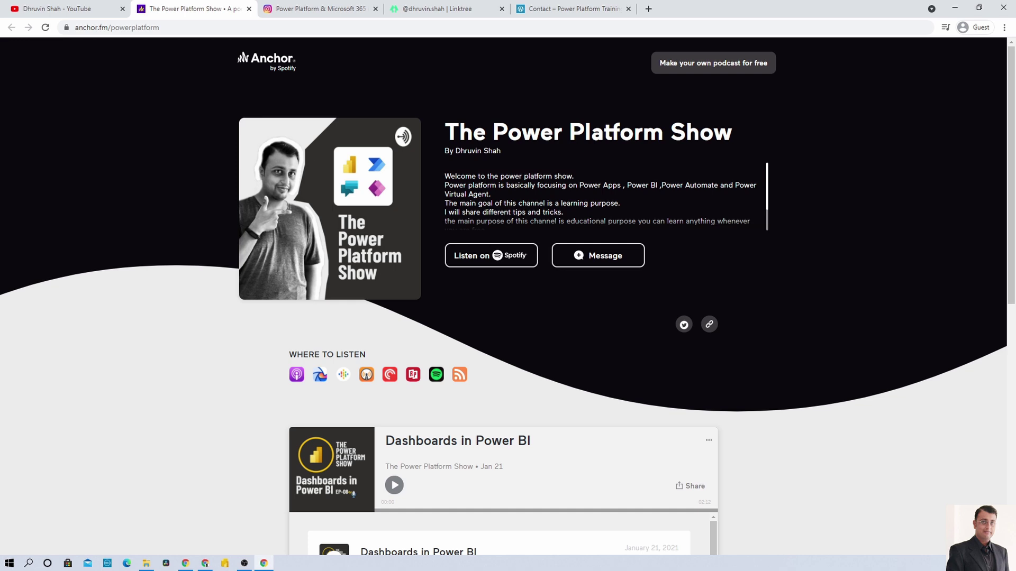
left_click(86, 12)
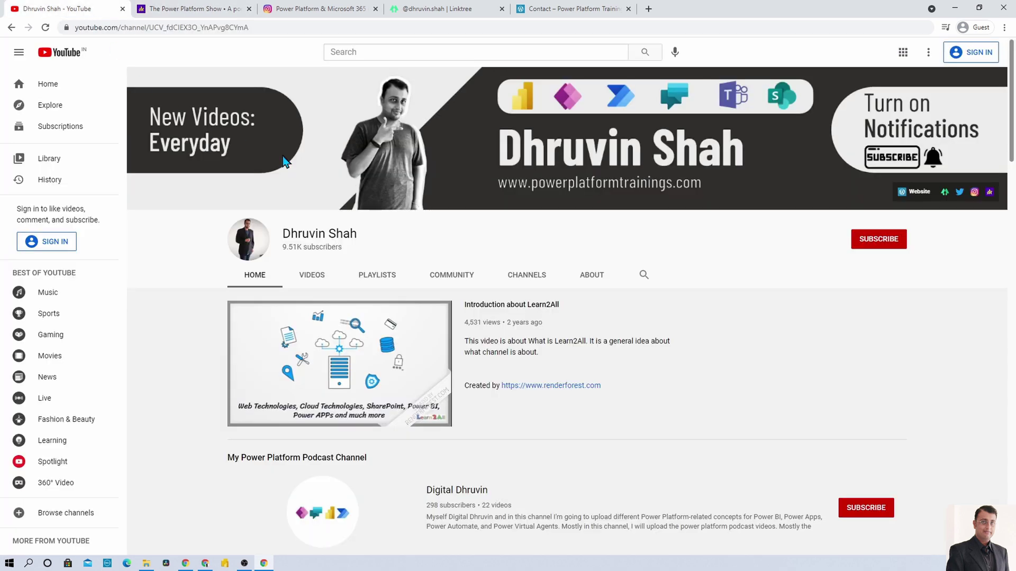